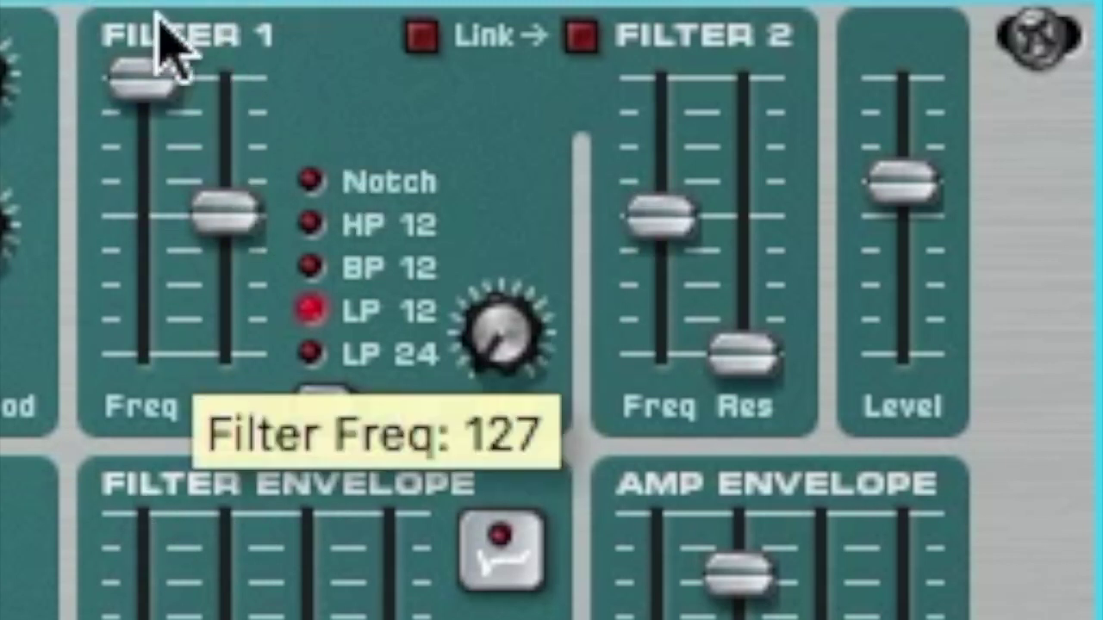
Step: Lower the Filter 1 frequency to about four-fifths of its range
click(234, 211)
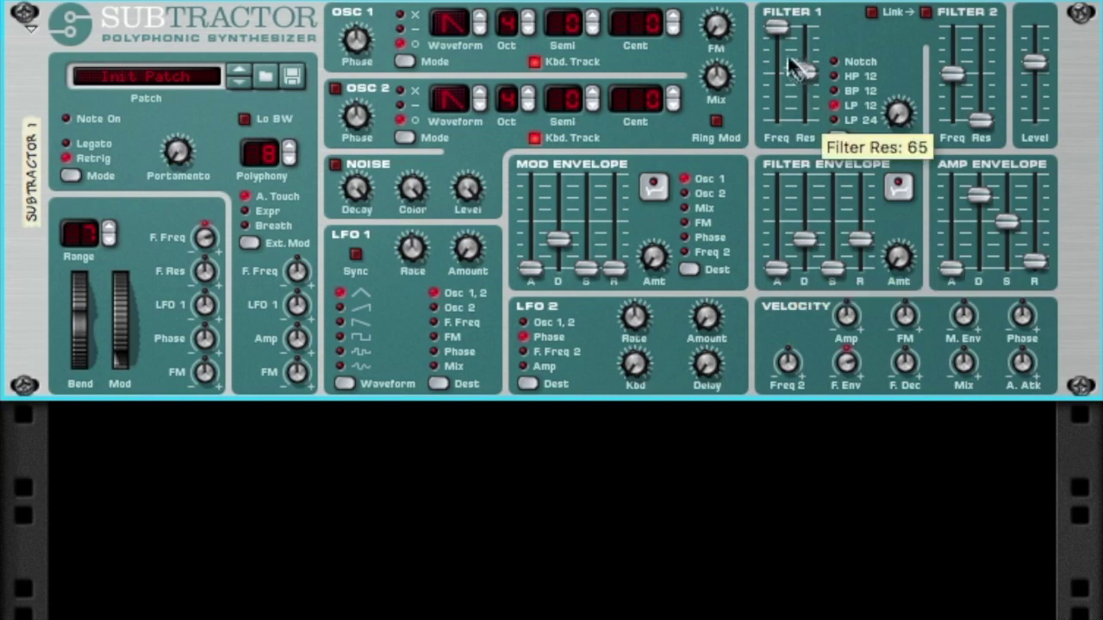
click(782, 29)
mouse_move(782, 29)
mouse_down()
mouse_move(781, 51)
mouse_move(788, 19)
mouse_move(778, 44)
mouse_up()
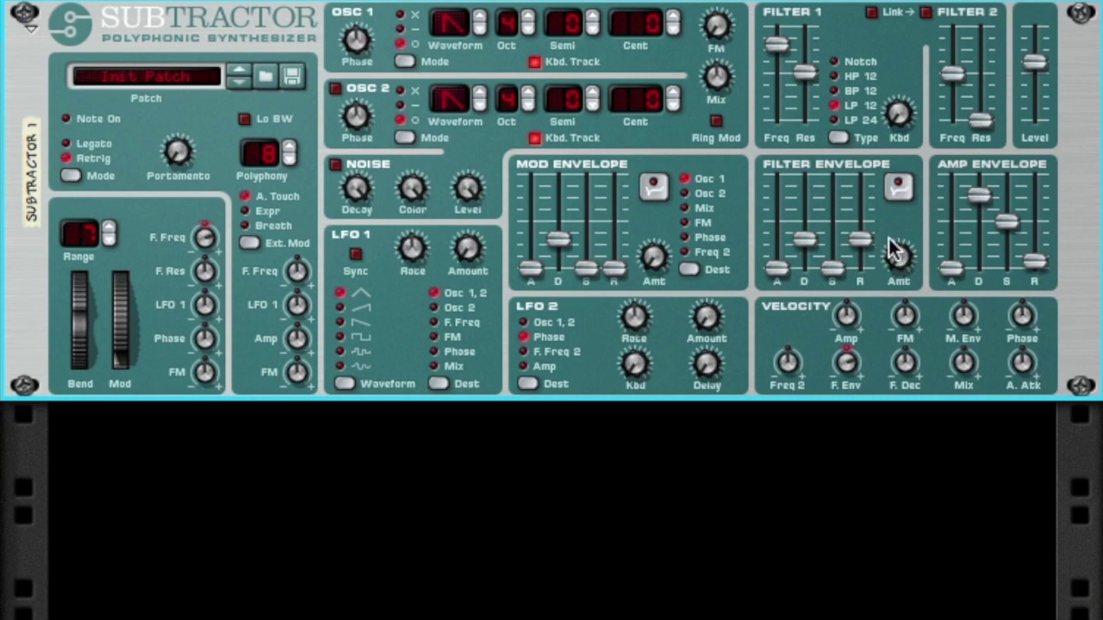
Step: Raise the filter envelope's attack to about halfway
mouse_move(887, 281)
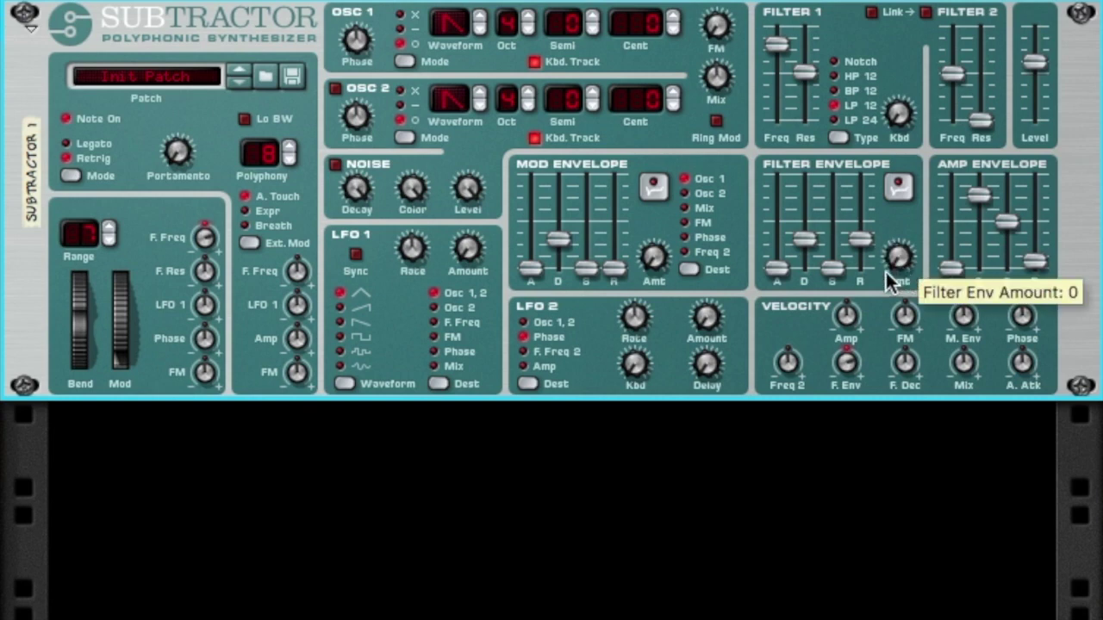
mouse_move(819, 267)
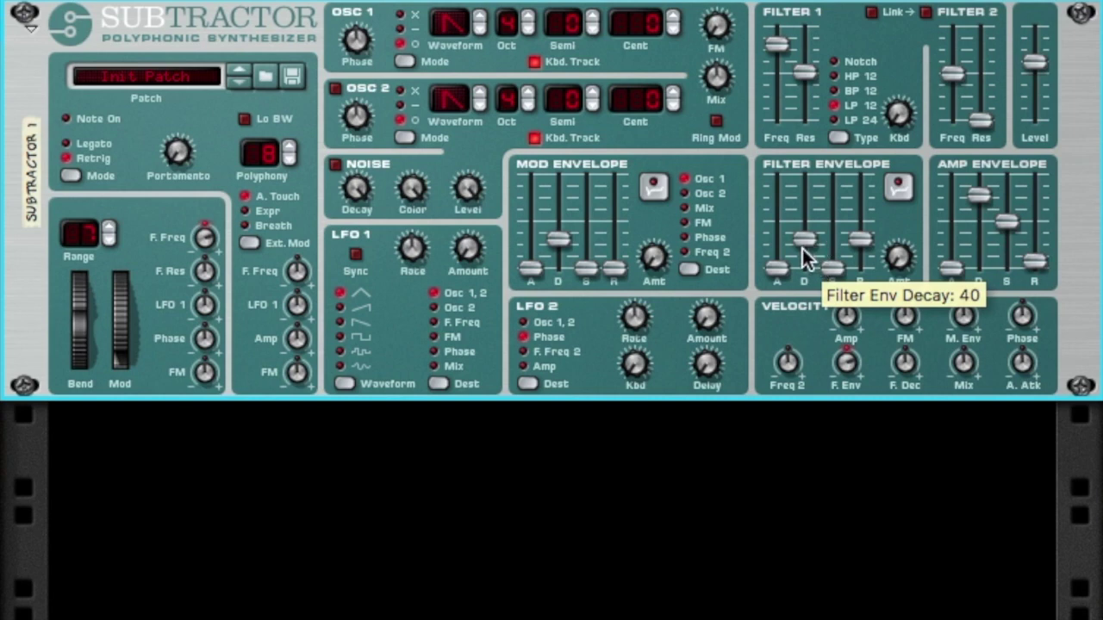
mouse_move(774, 263)
drag(774, 265, 781, 215)
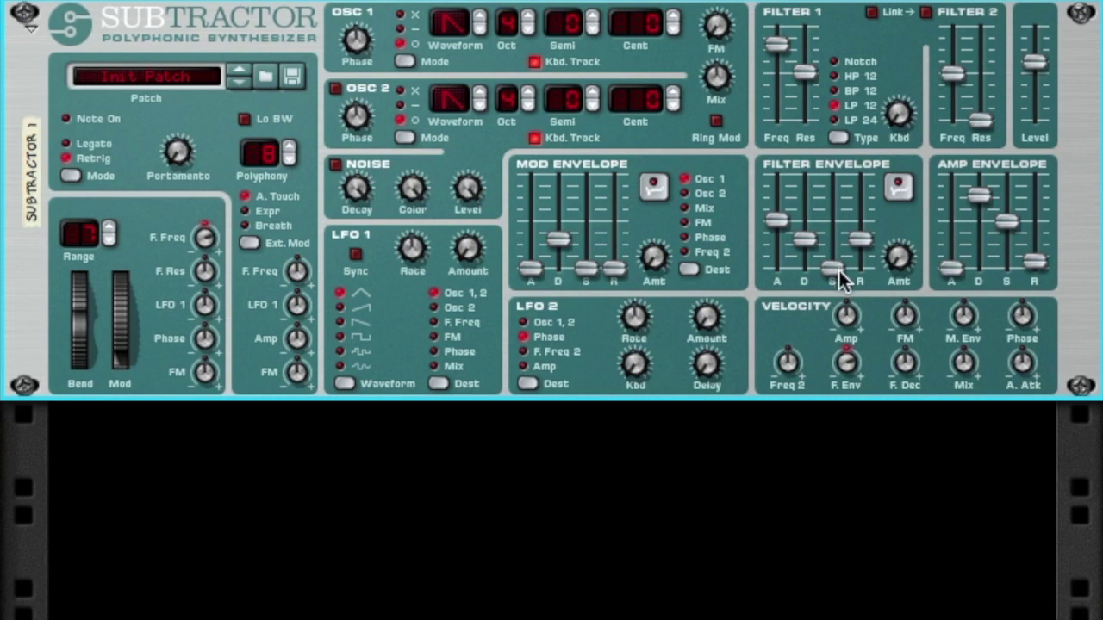
Step: Raise the amp envelope's release to about halfway
mouse_move(856, 246)
mouse_move(954, 257)
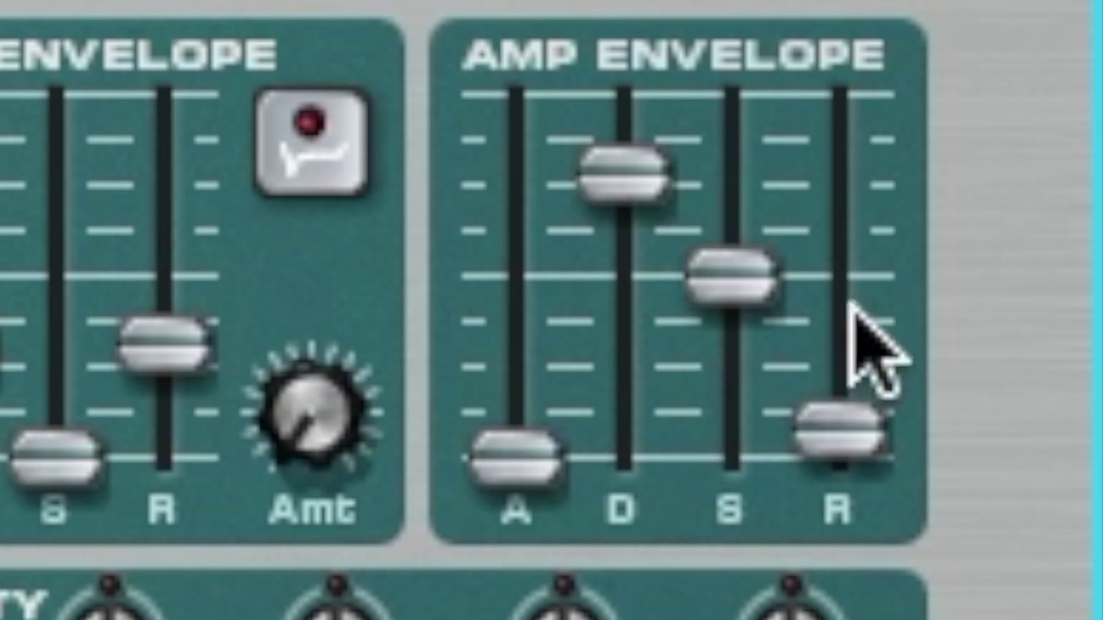
click(855, 284)
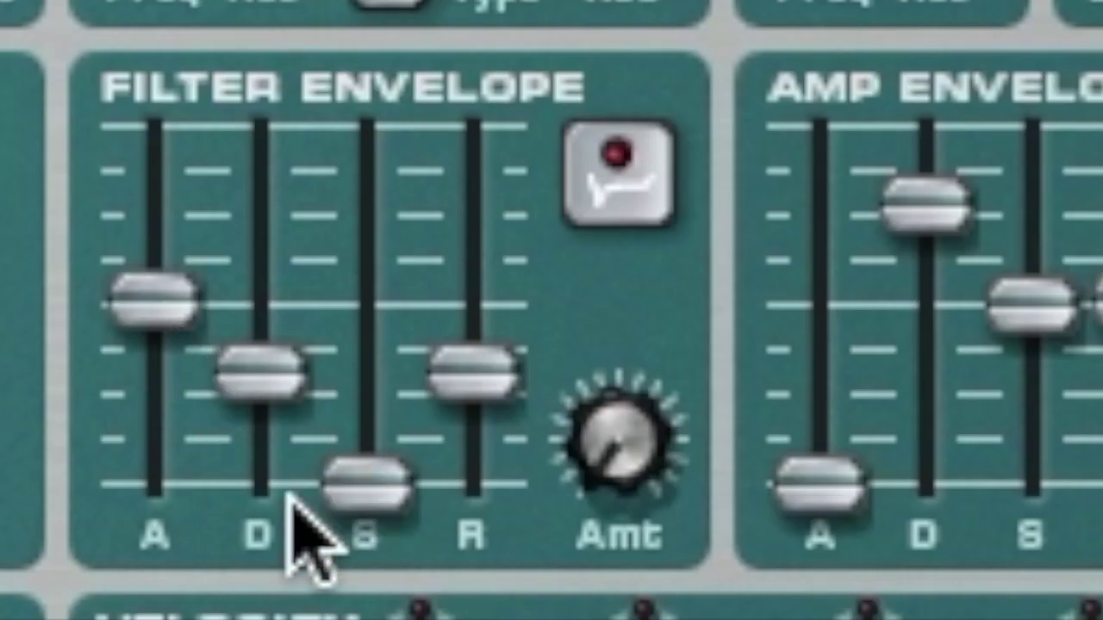
Step: Try the filter envelope's sustain at several levels from zero to maximum and leave it slightly above halfway
drag(348, 493, 392, 231)
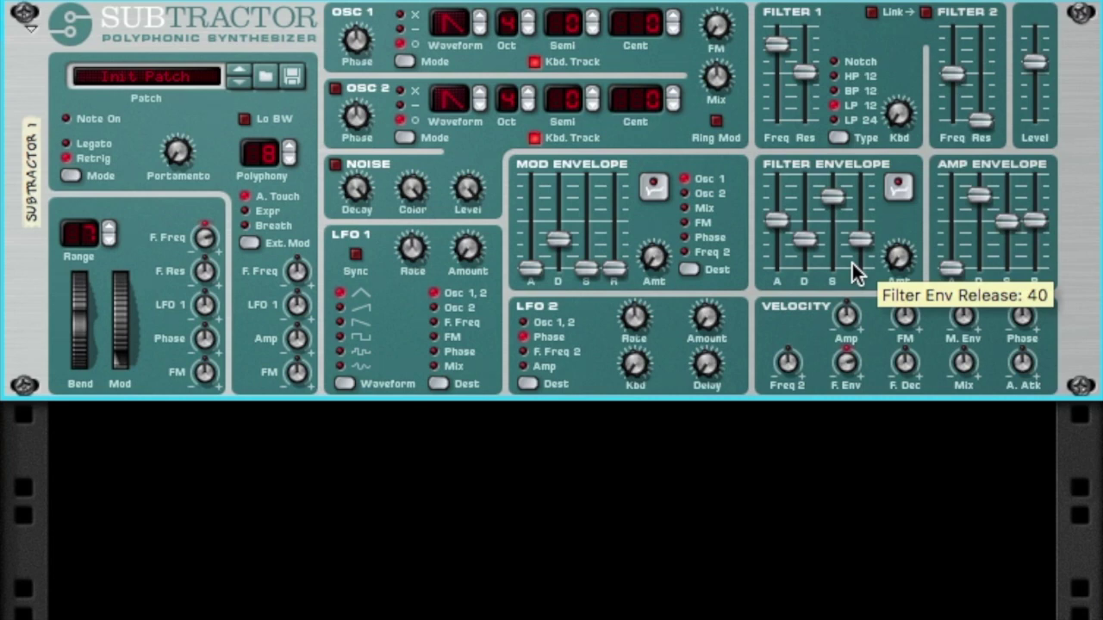
drag(830, 198, 837, 274)
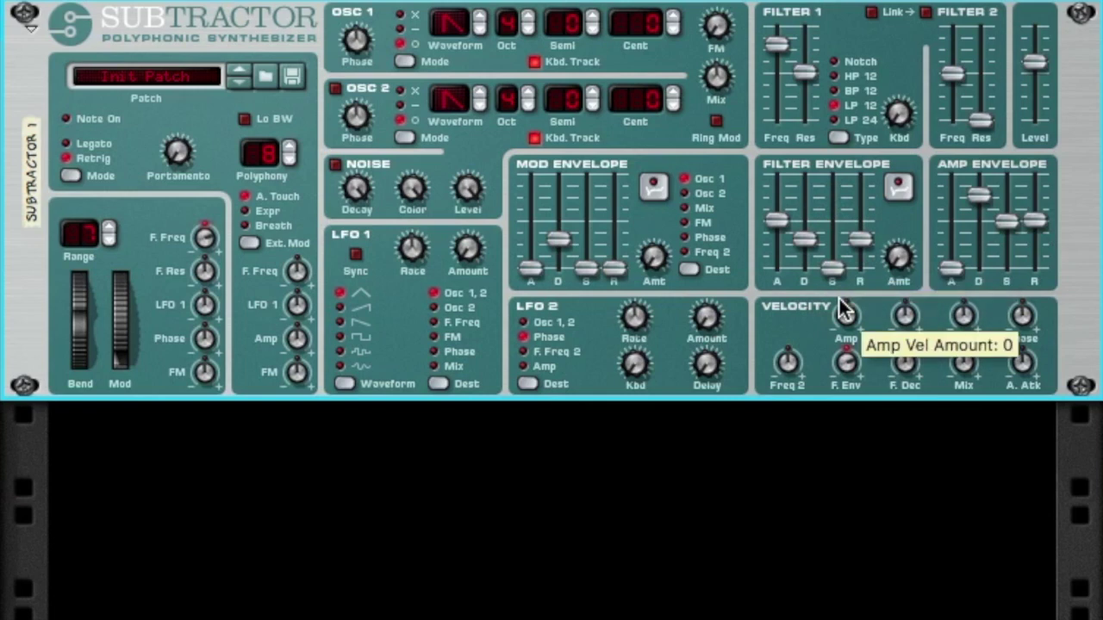
drag(832, 270, 845, 163)
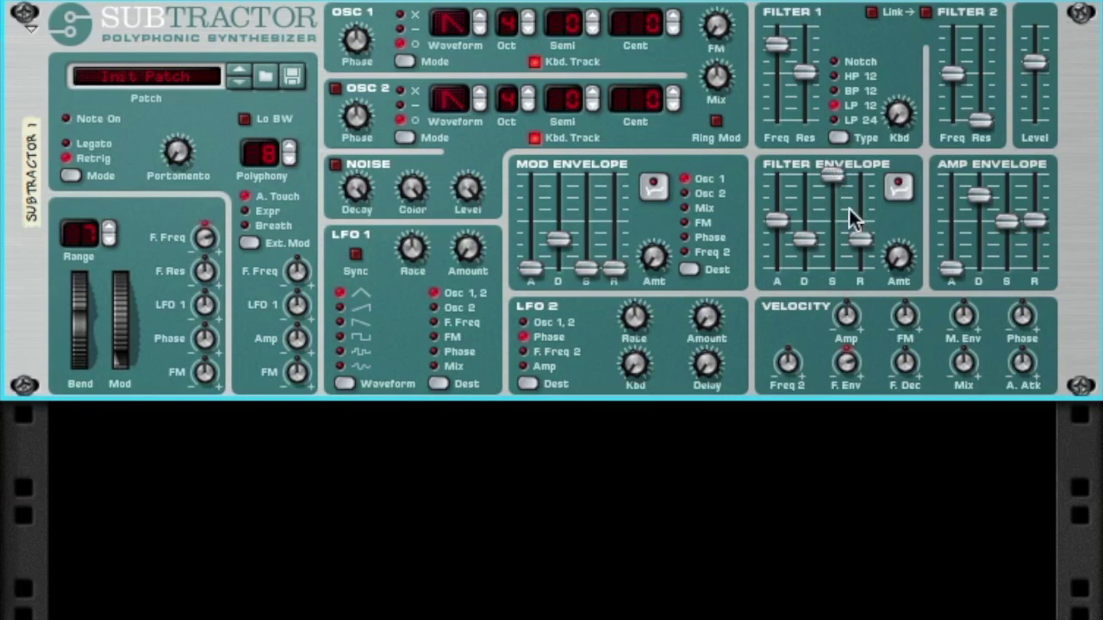
drag(831, 206, 831, 228)
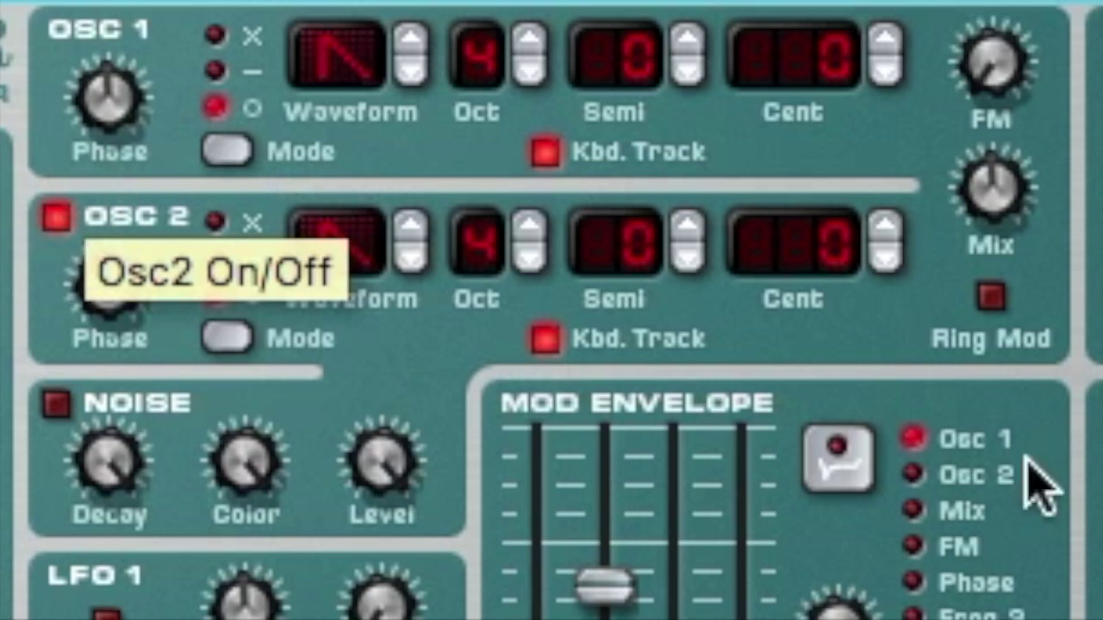
Step: Detune the two oscillators, setting Osc 2 to -2 cents and Osc 1 to 2 cents
click(885, 259)
click(885, 259)
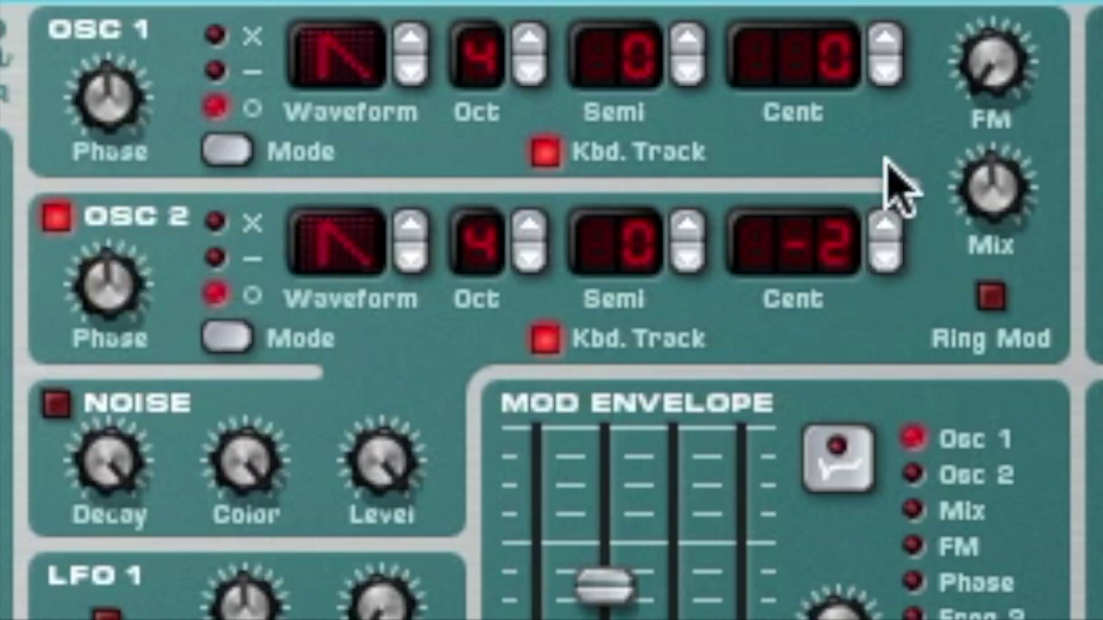
click(896, 69)
click(896, 69)
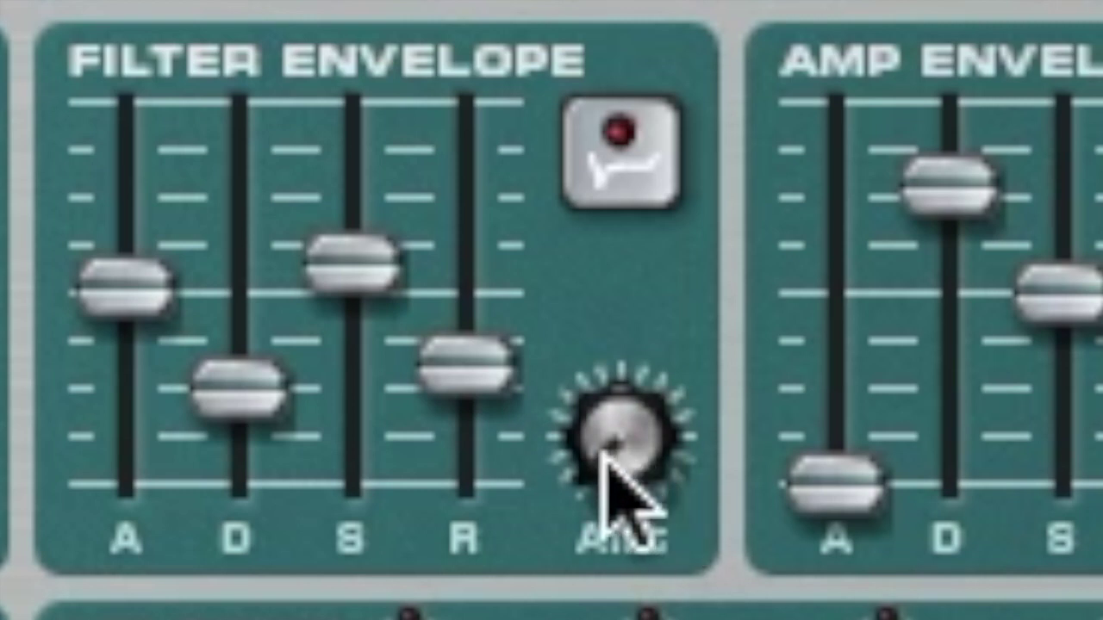
Step: Turn up the filter envelope amount to roughly the three o'clock position
drag(605, 455, 636, 162)
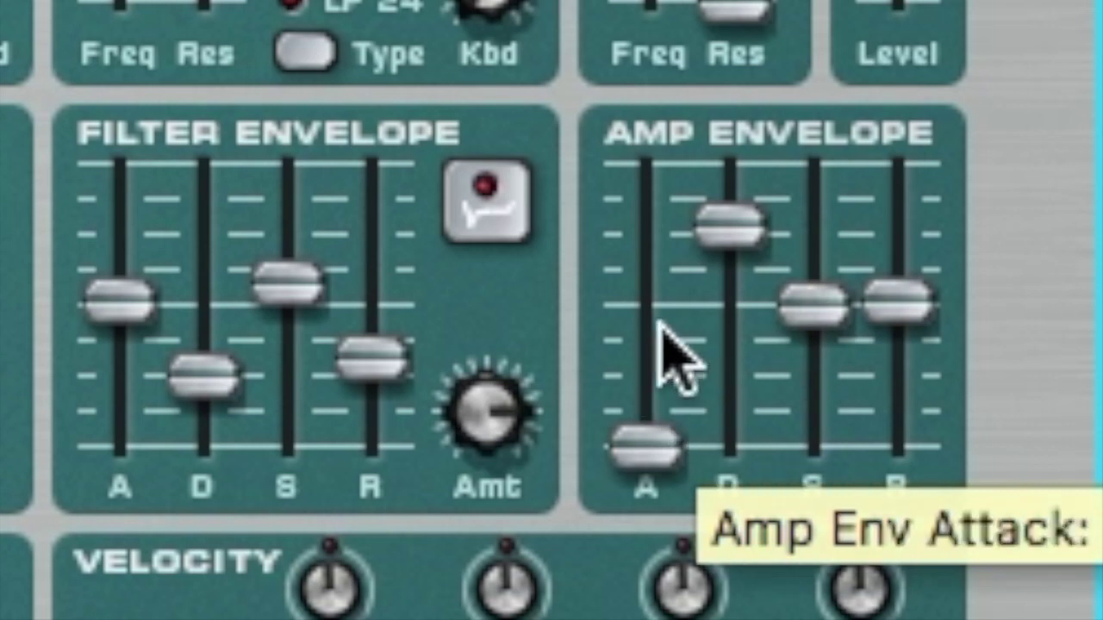
Step: Try slow and instant attack times on the amp envelope, ending with the attack at about two-thirds
drag(629, 446, 658, 279)
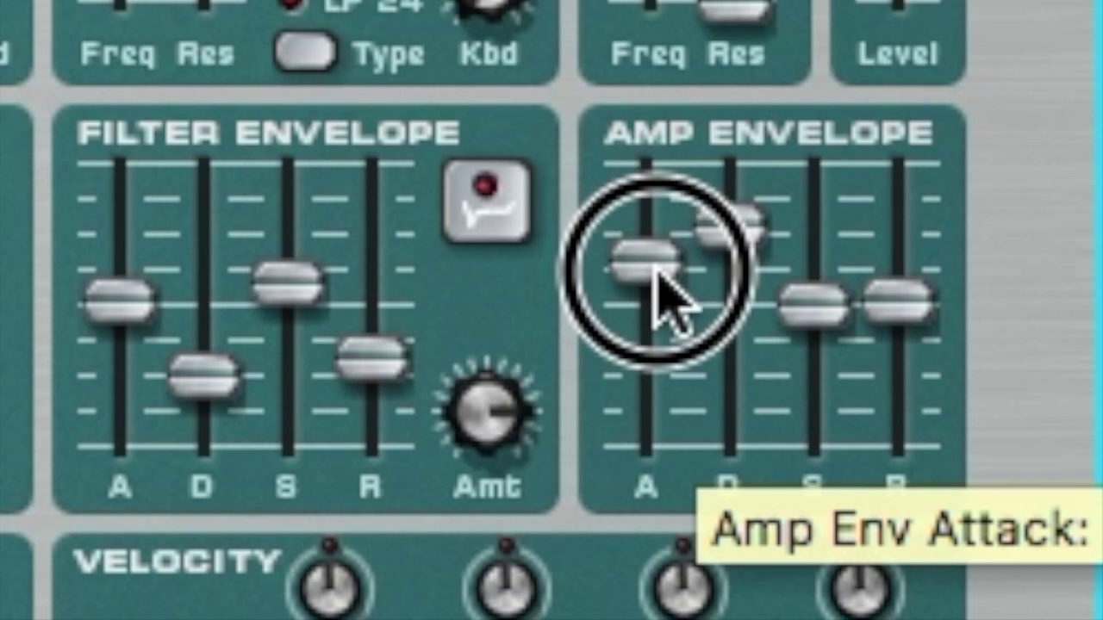
drag(658, 279, 647, 446)
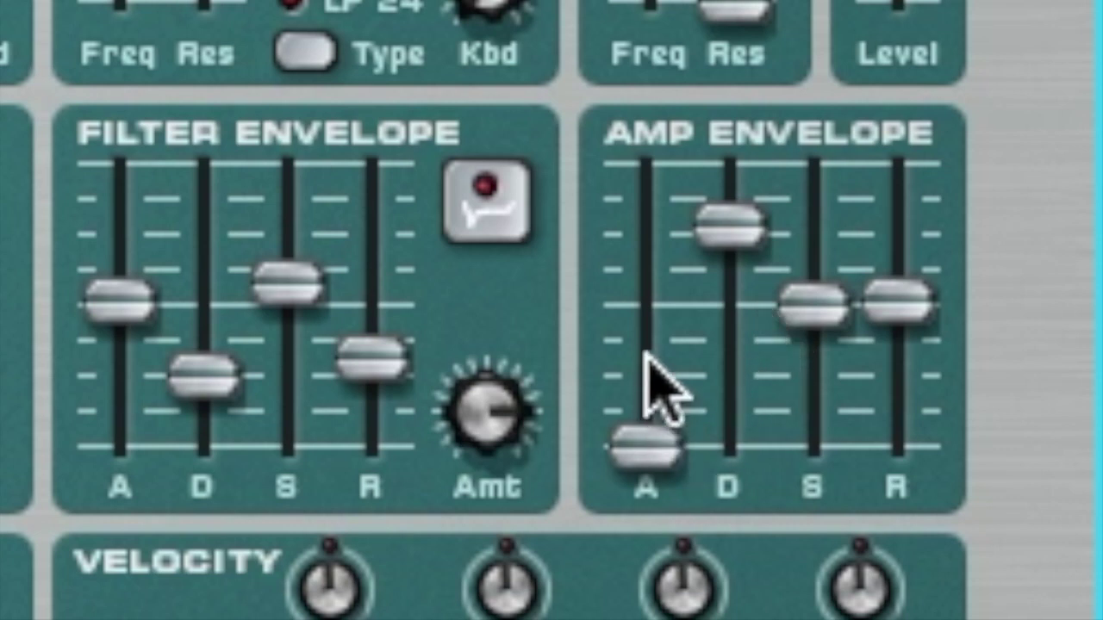
drag(648, 444, 662, 348)
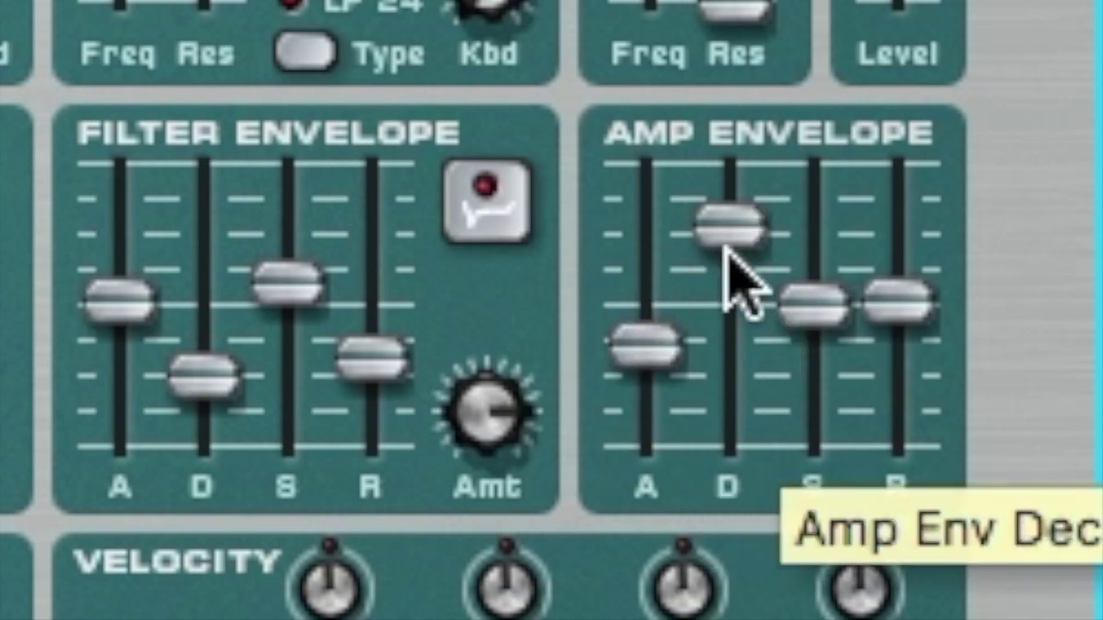
drag(642, 346, 639, 234)
Step: Lower the amp envelope's decay to about one-fifth and raise its sustain to about 85 percent
drag(728, 225, 734, 377)
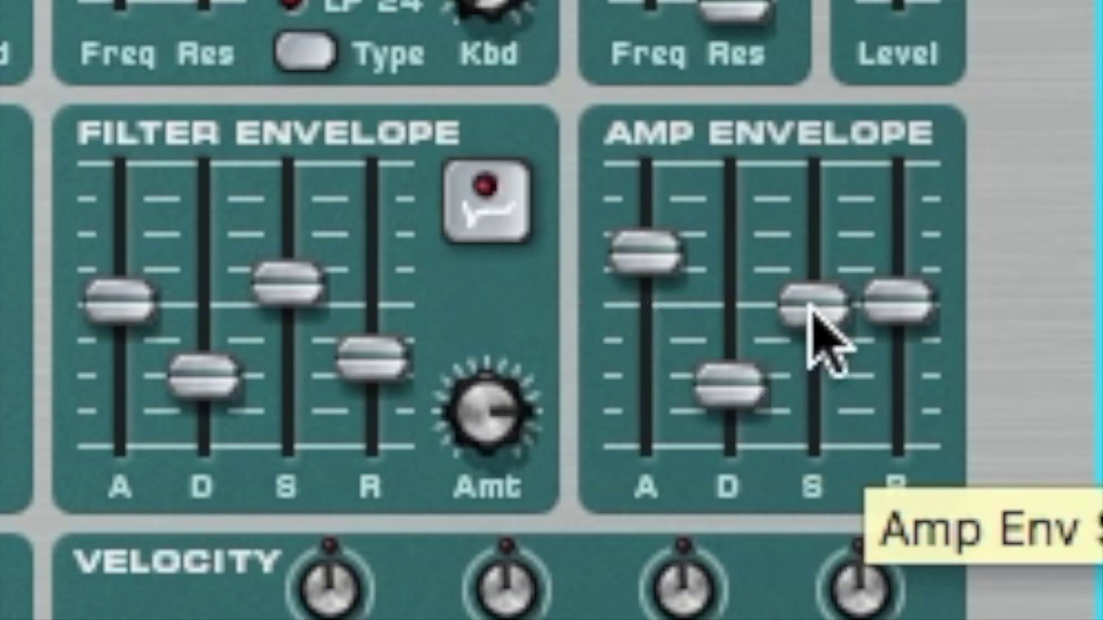
drag(810, 308, 812, 335)
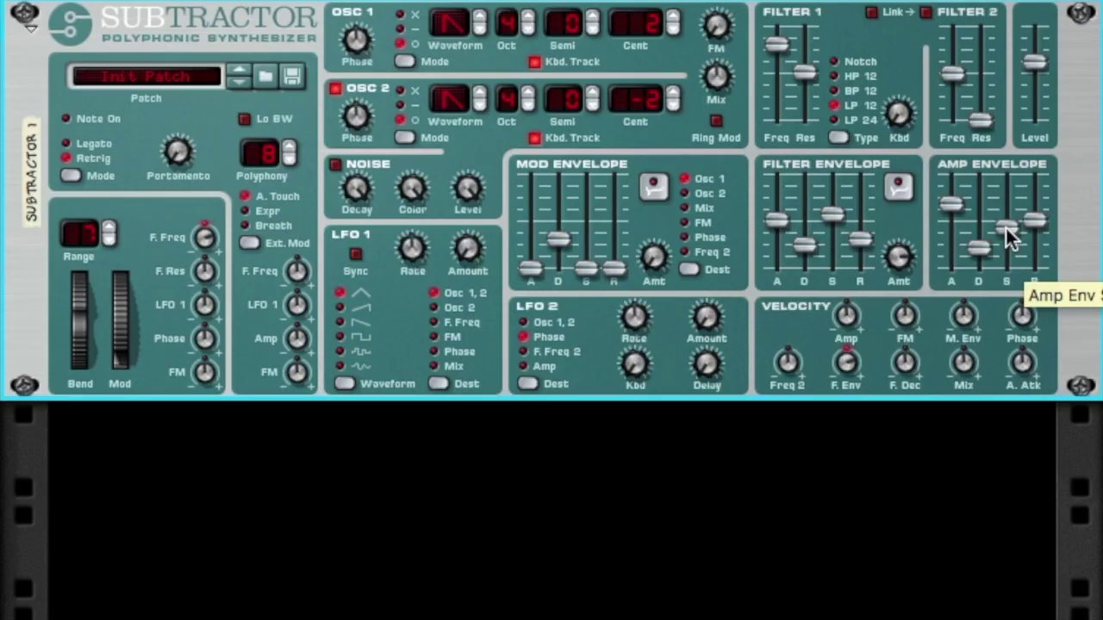
drag(1005, 222, 1015, 186)
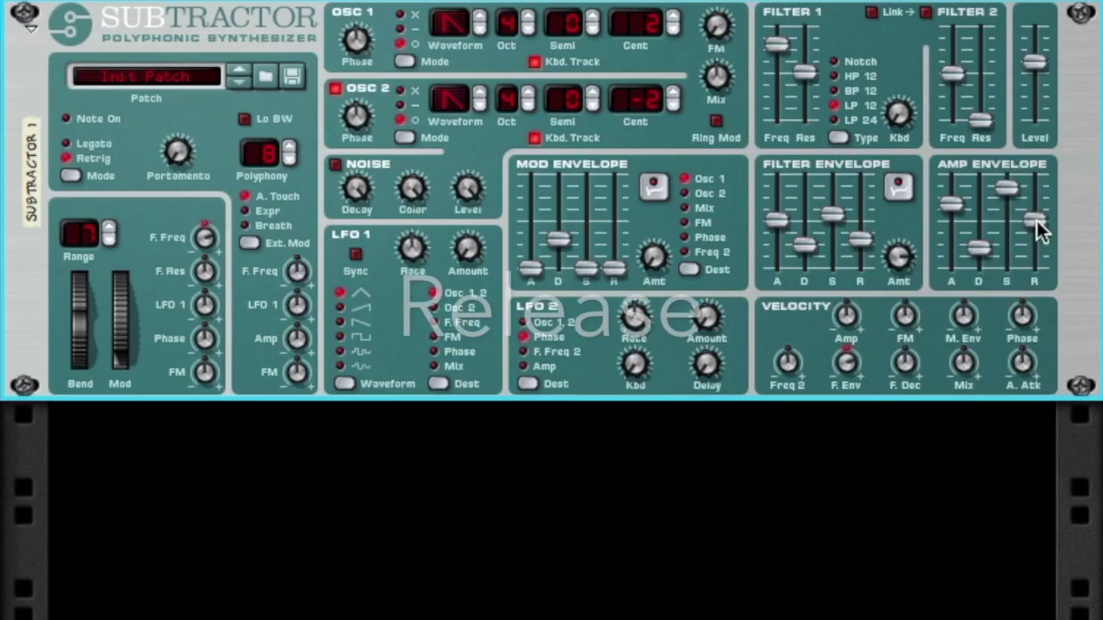
Step: Raise the amp envelope's release to nearly three-quarters and set its decay to about two-thirds
drag(1035, 220, 1037, 215)
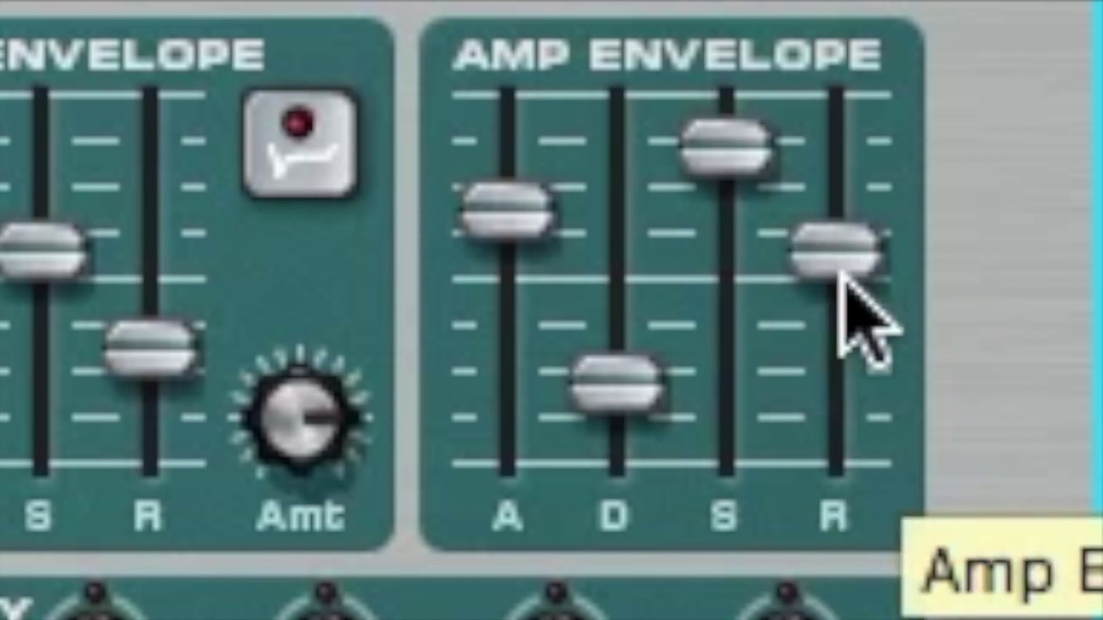
drag(840, 263, 856, 216)
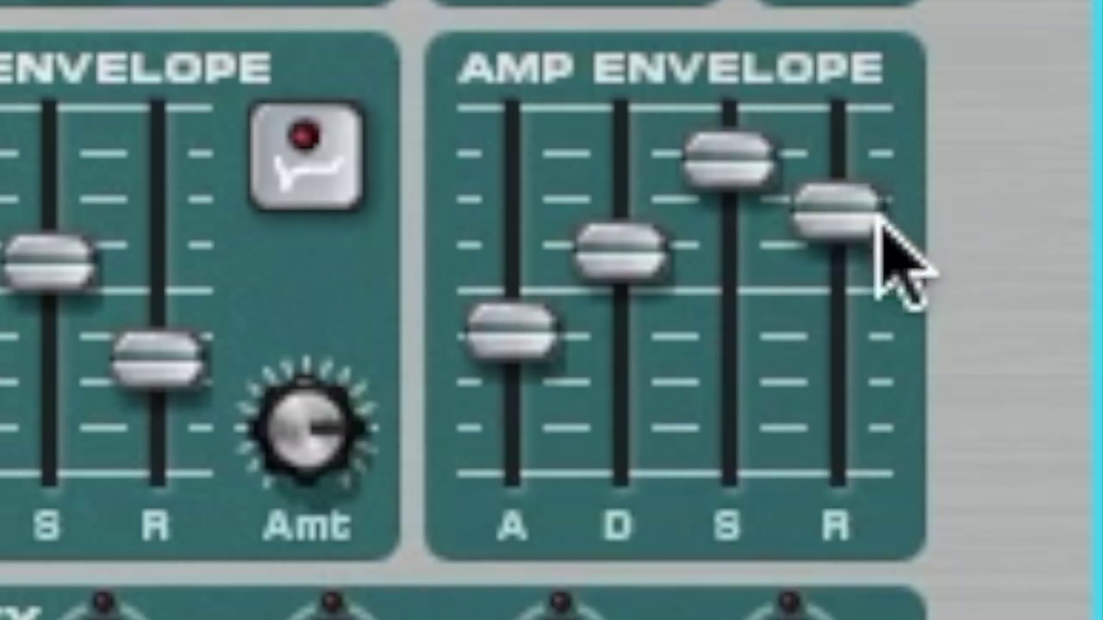
click(636, 321)
drag(636, 321, 660, 246)
click(521, 345)
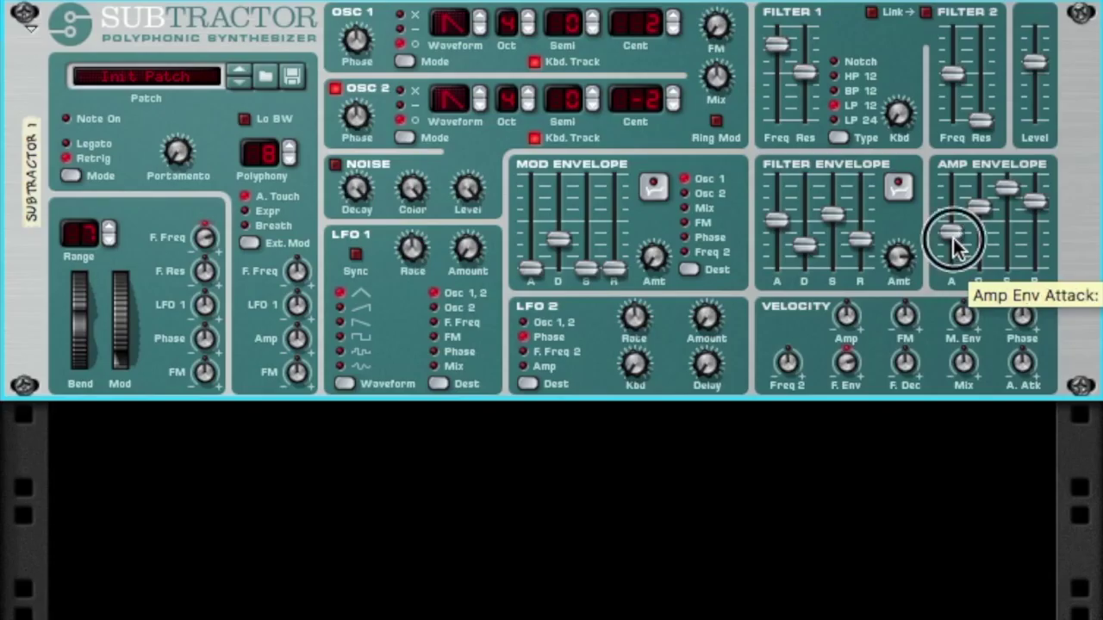
Step: Bring both the attack and the sustain of the amp envelope down to zero
drag(953, 239, 953, 385)
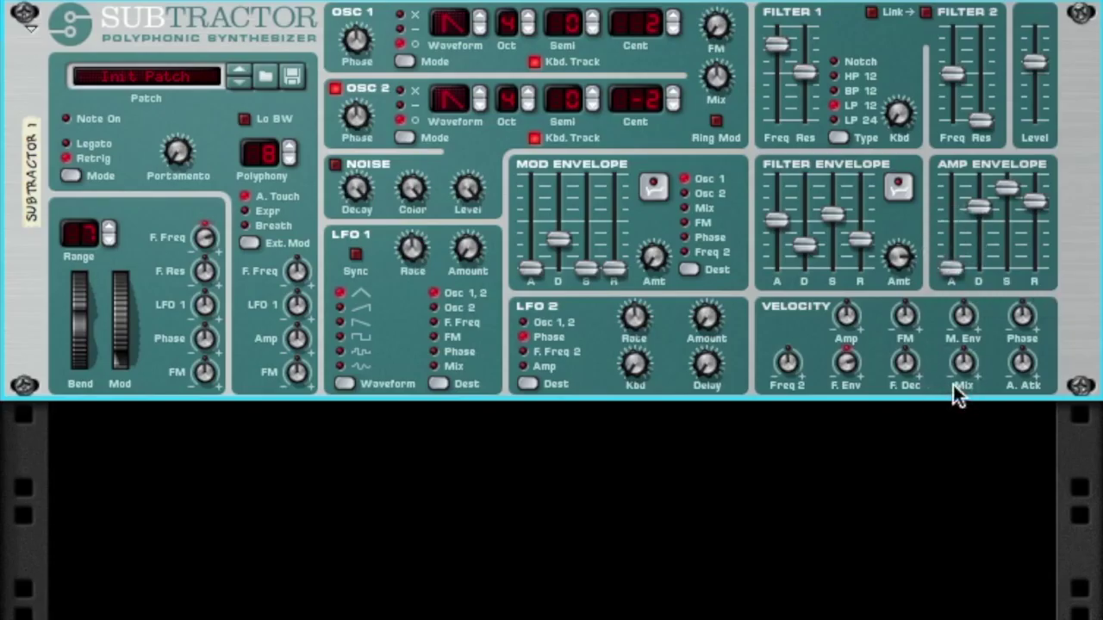
drag(1015, 183, 1011, 277)
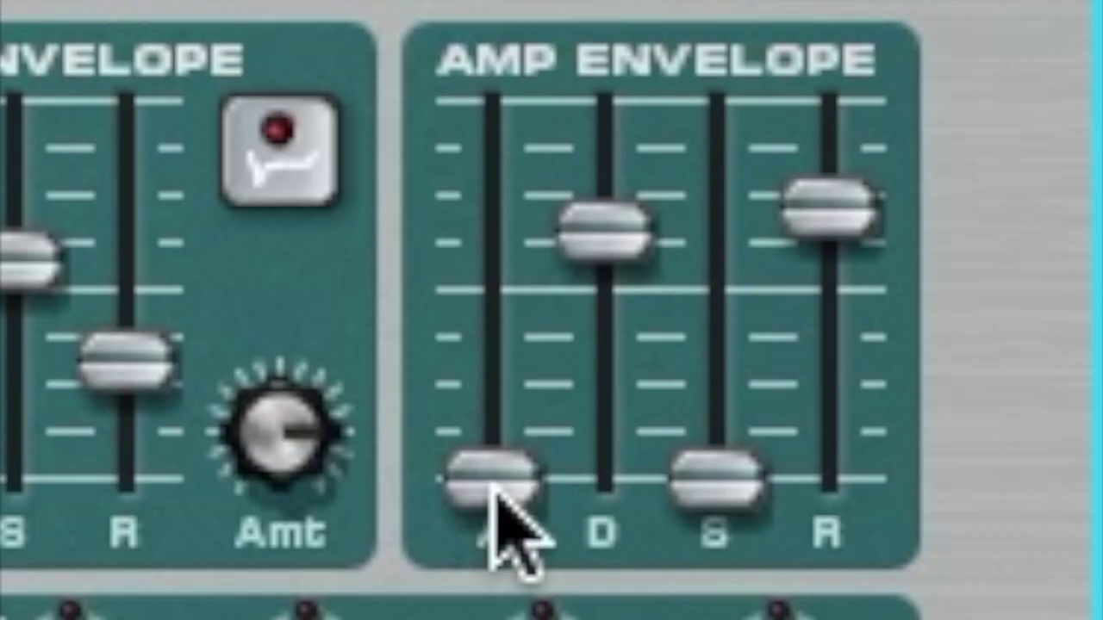
click(951, 270)
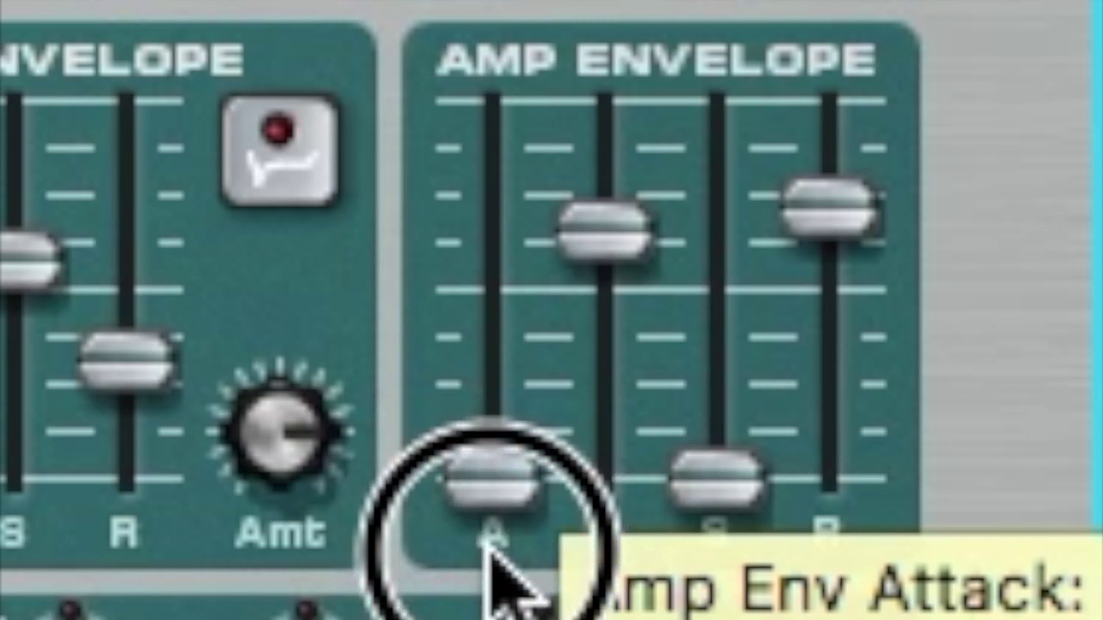
Step: Shorten the amp envelope's decay to slightly below halfway and its release to about one-quarter
drag(615, 255, 618, 351)
click(824, 217)
drag(824, 217, 829, 323)
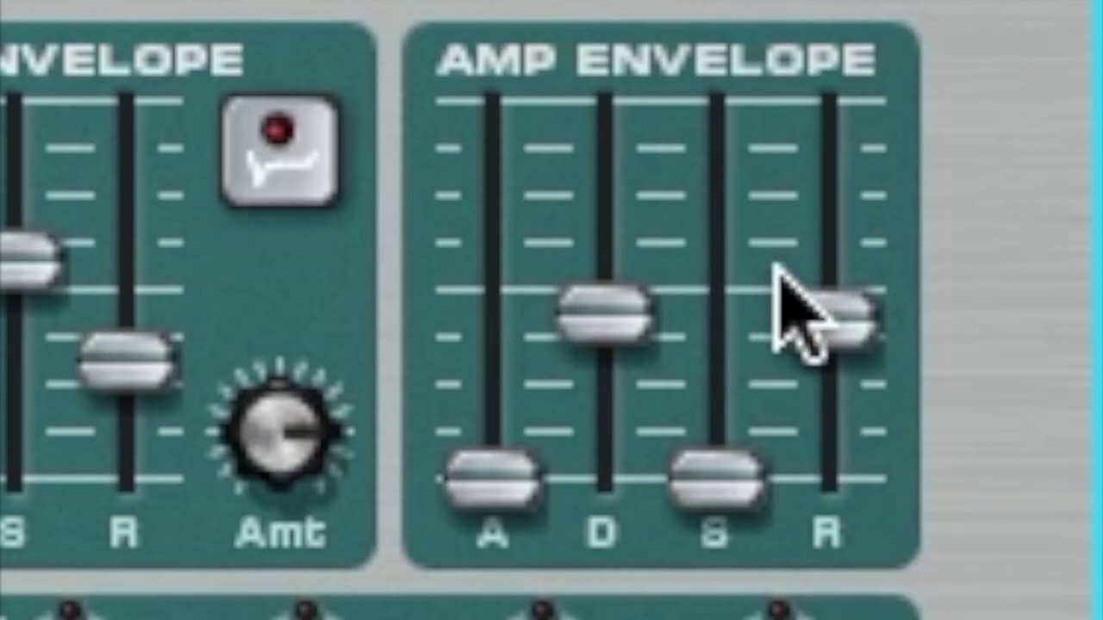
drag(829, 310, 833, 351)
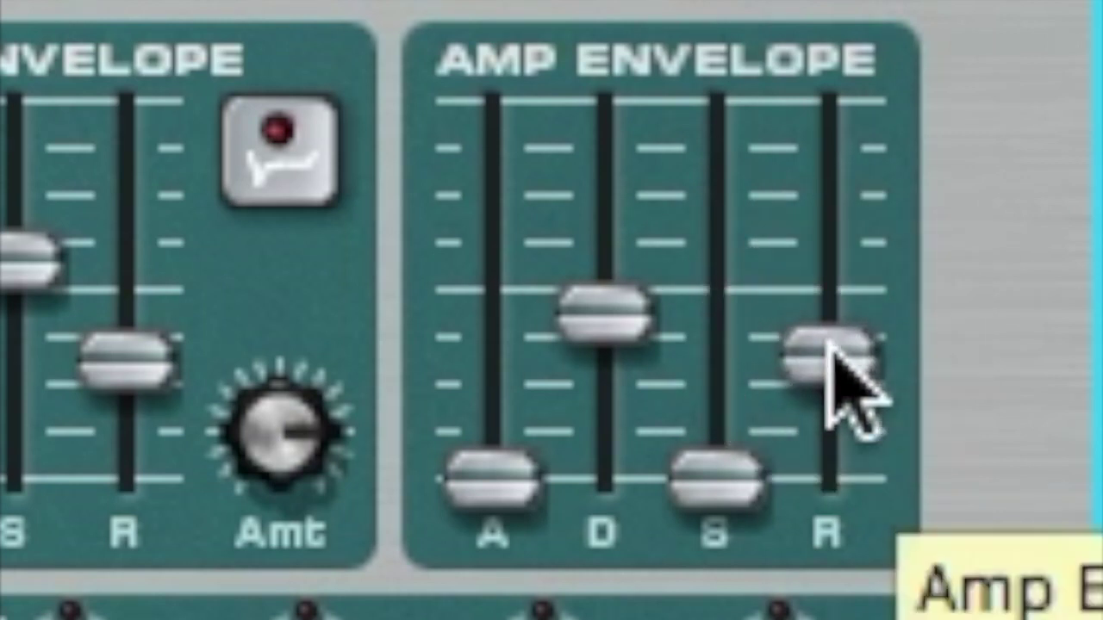
drag(638, 344, 619, 351)
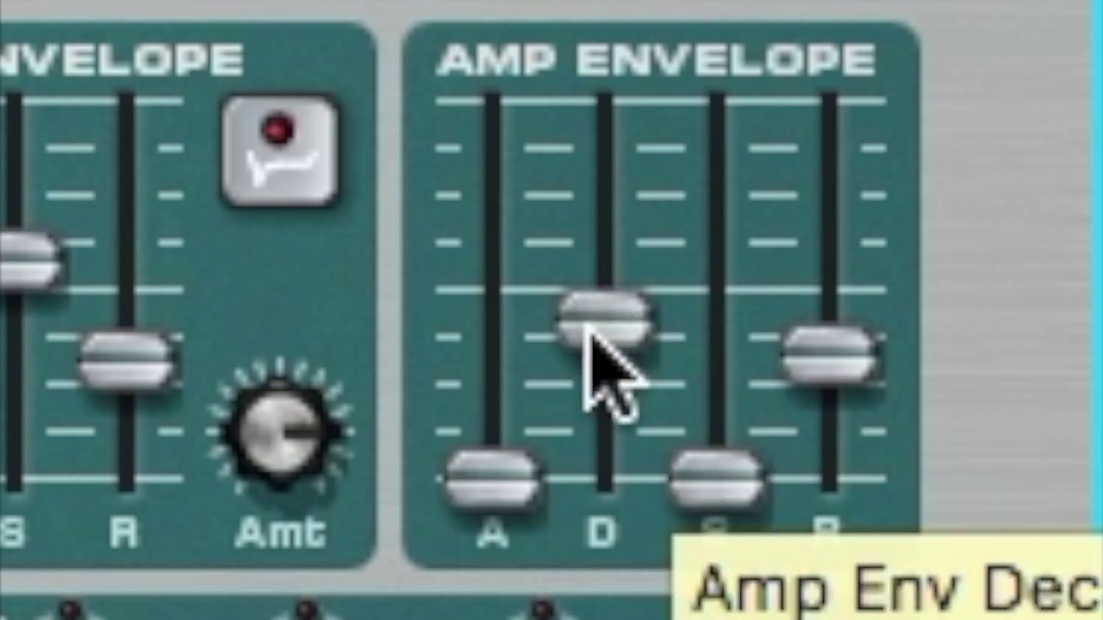
drag(842, 365, 844, 400)
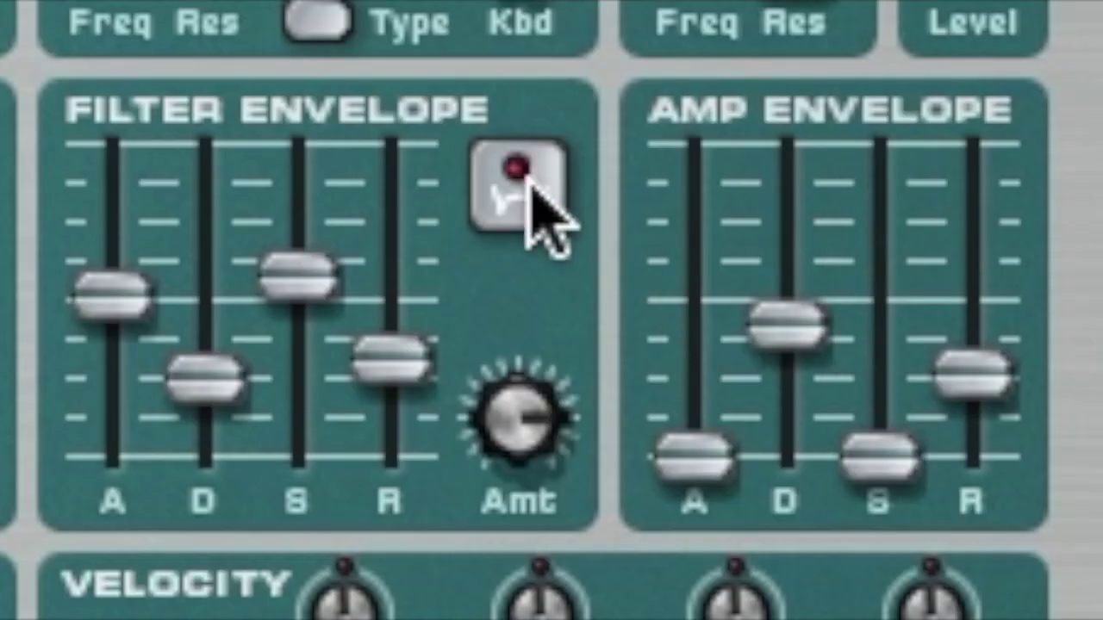
Step: Turn on inversion for the filter envelope
click(902, 185)
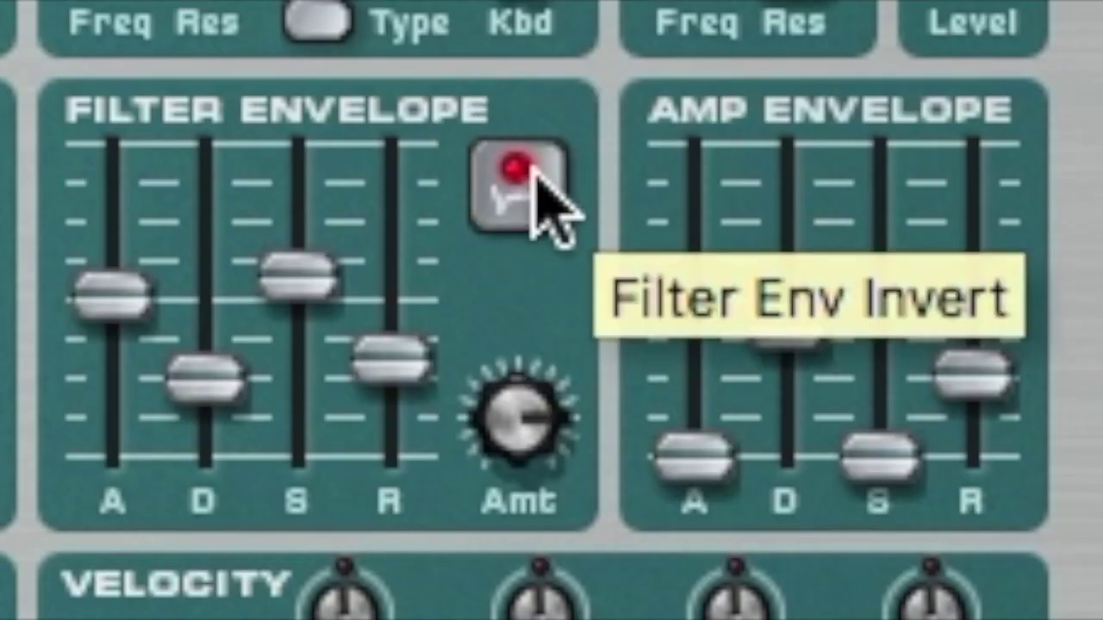